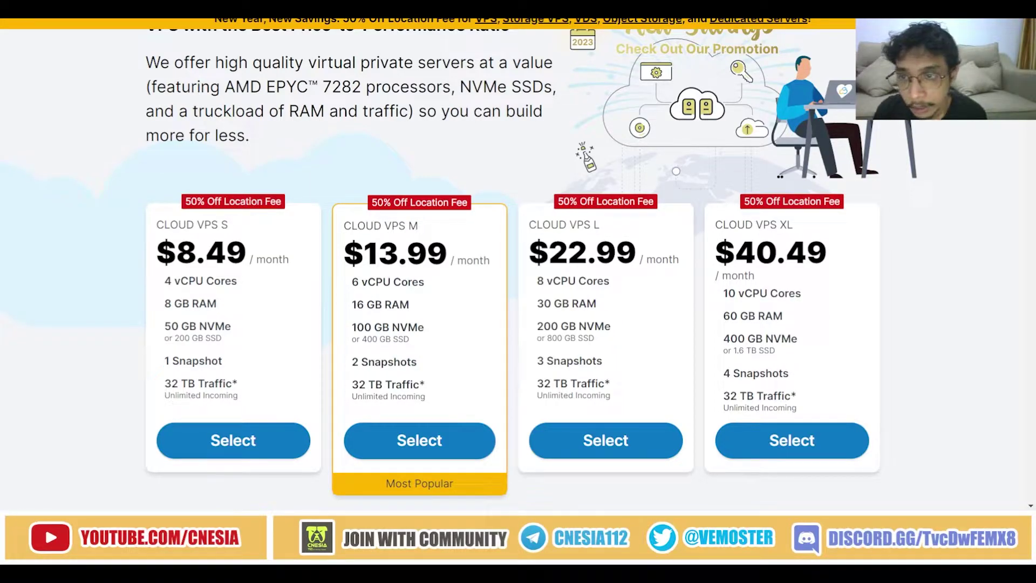
Choose the Cloud VPS S plan from the VPS offers to open its configuration
scroll(518, 265, down, 1)
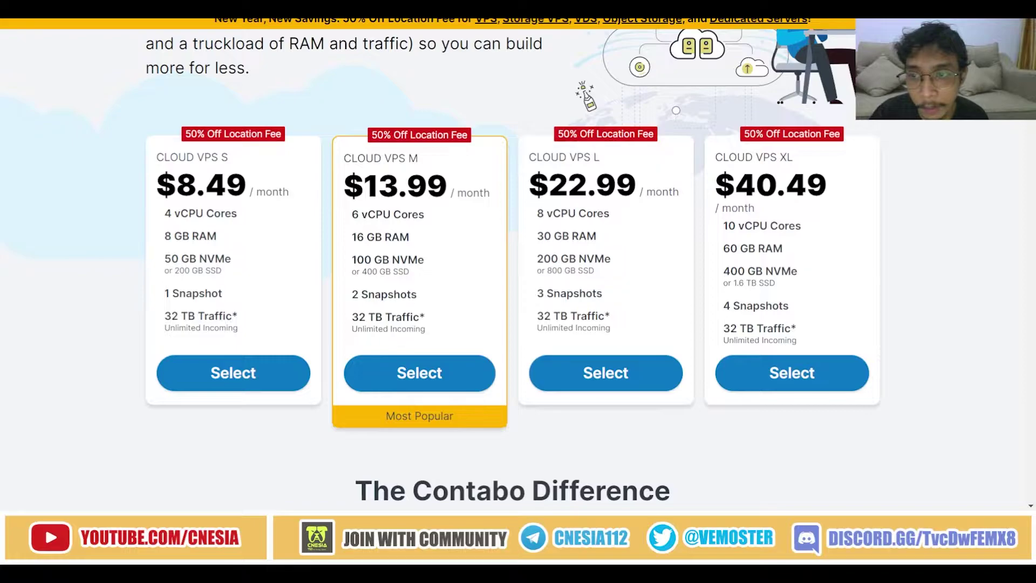
scroll(233, 305, down, 3)
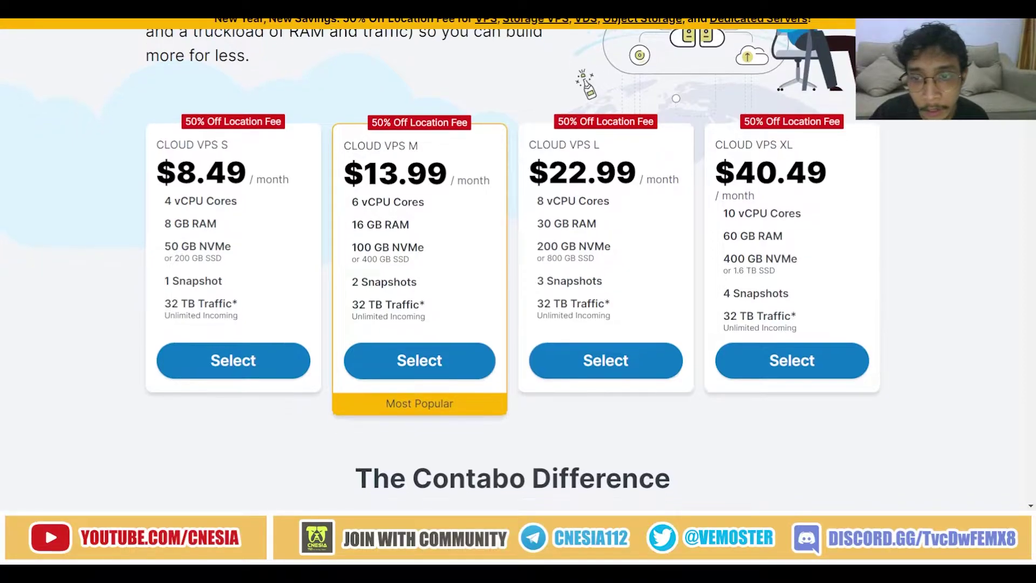
scroll(233, 305, up, 1)
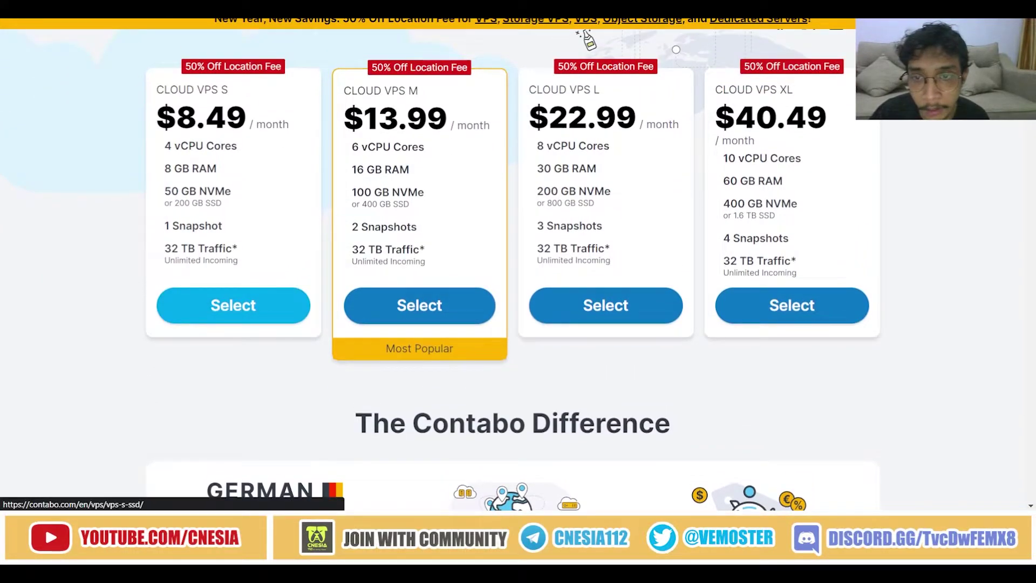
click(233, 305)
Review the Cloud VPS S specifications, order summary and term length section on the configuration page
scroll(233, 305, down, 4)
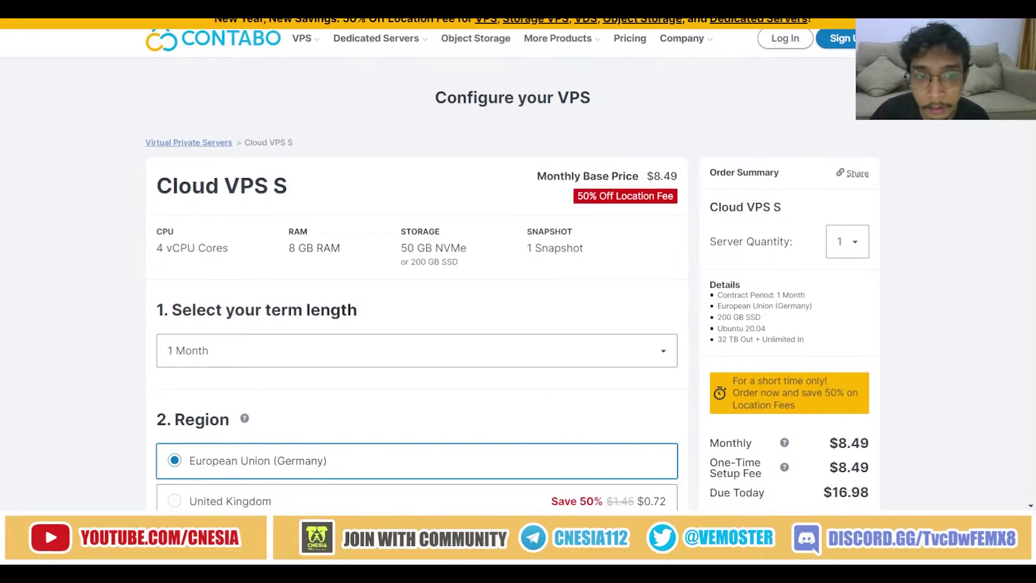
scroll(417, 270, up, 4)
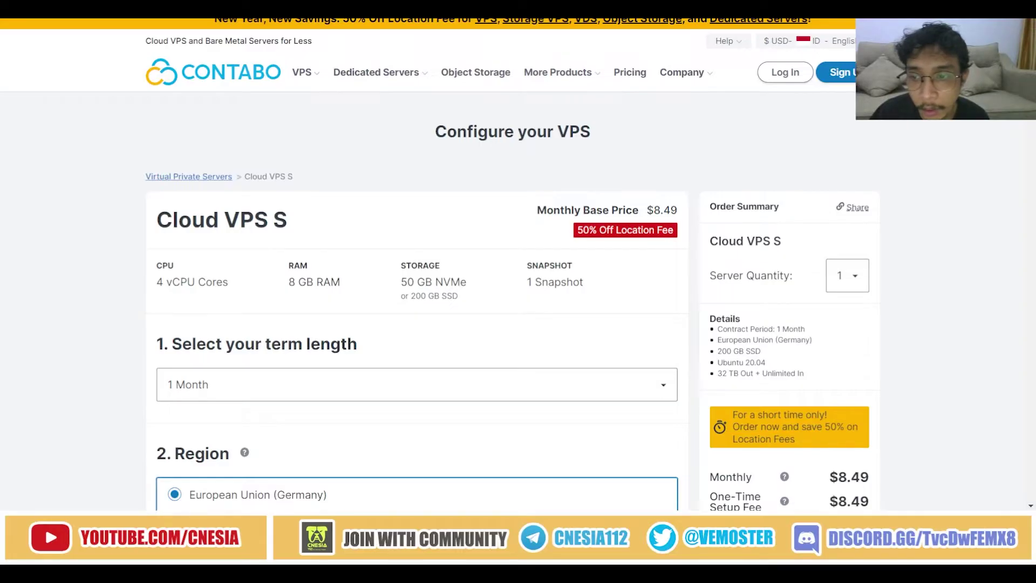
scroll(417, 270, down, 3)
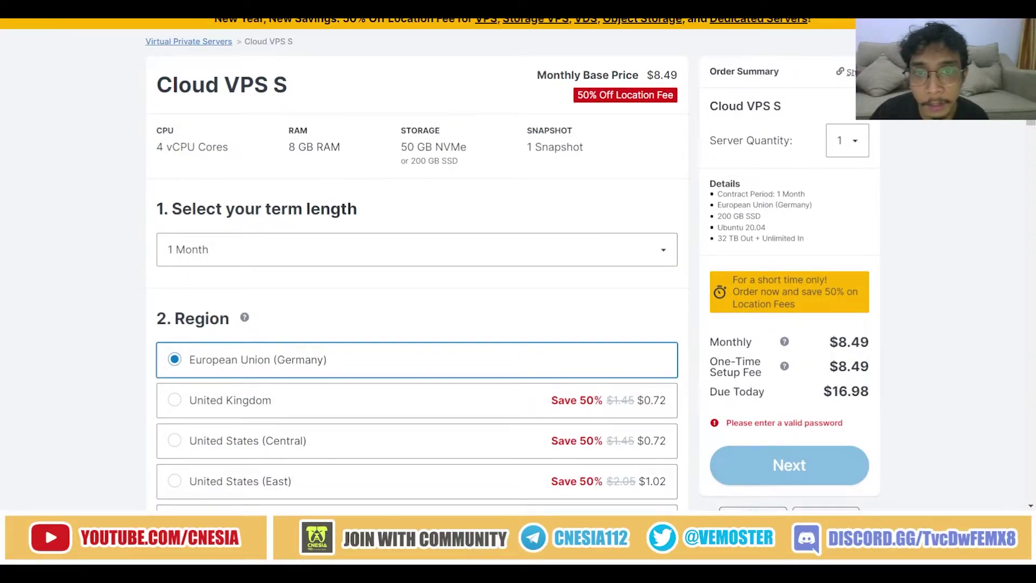
scroll(417, 270, up, 2)
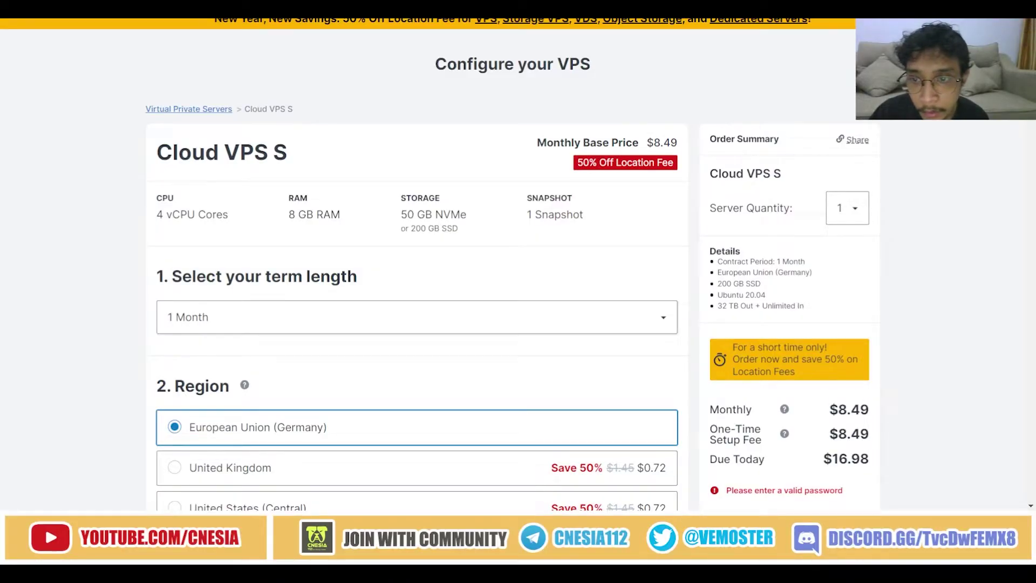
drag(171, 276, 358, 276)
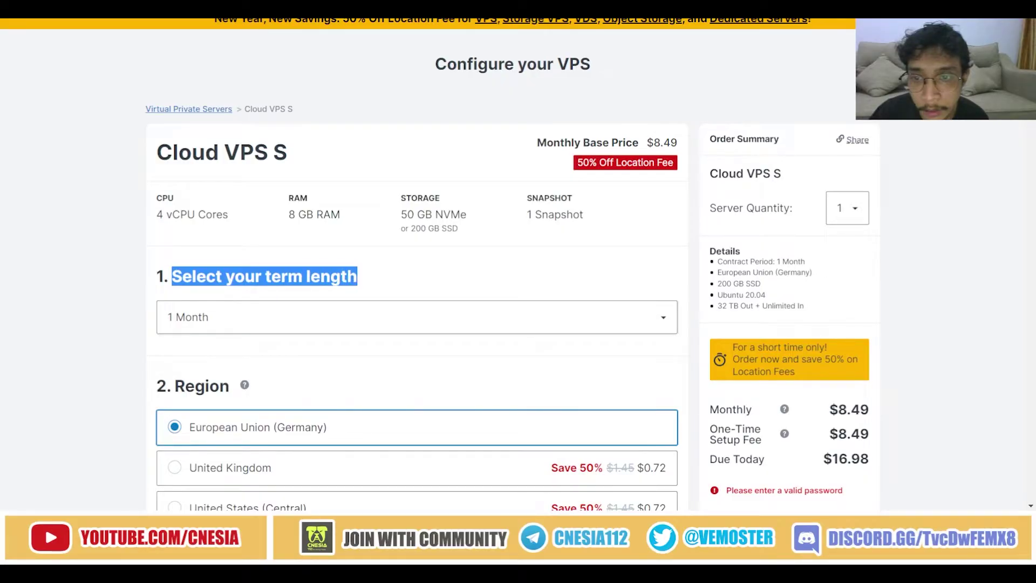
click(358, 276)
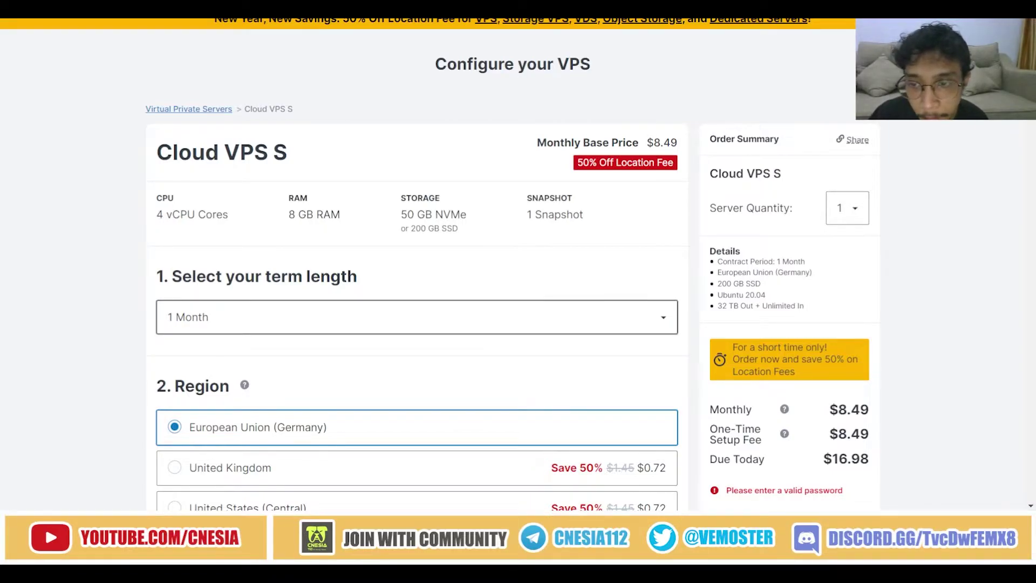
Examine the available term lengths and the amount due today for the 1 Month term
click(417, 316)
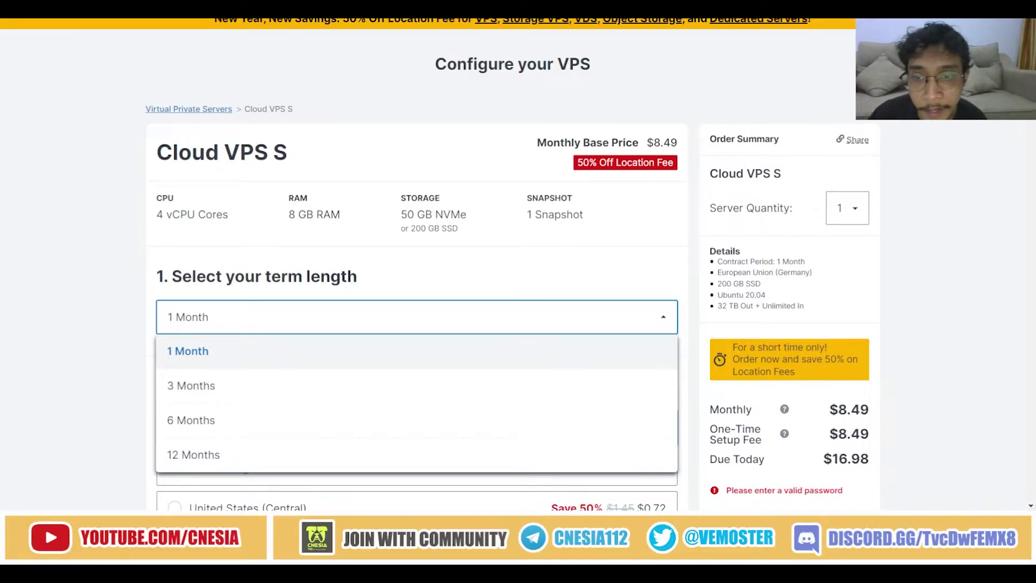
scroll(508, 284, down, 1)
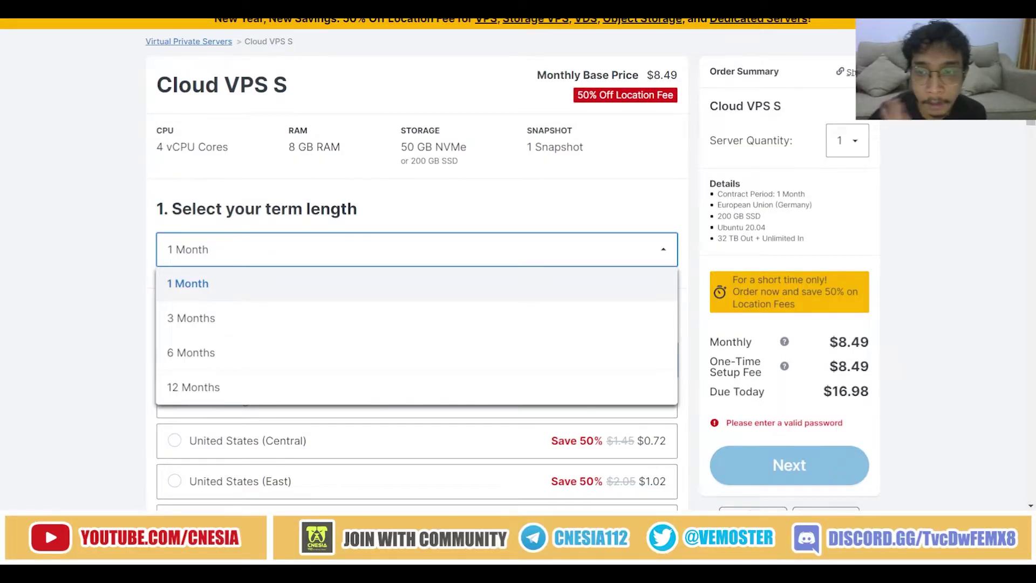
key(Escape)
drag(711, 391, 869, 391)
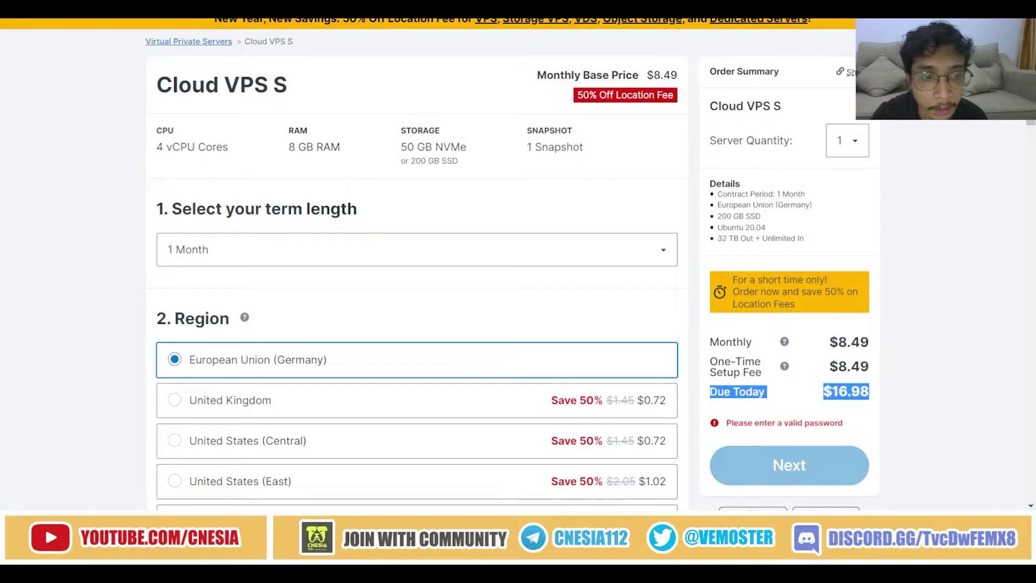
click(864, 395)
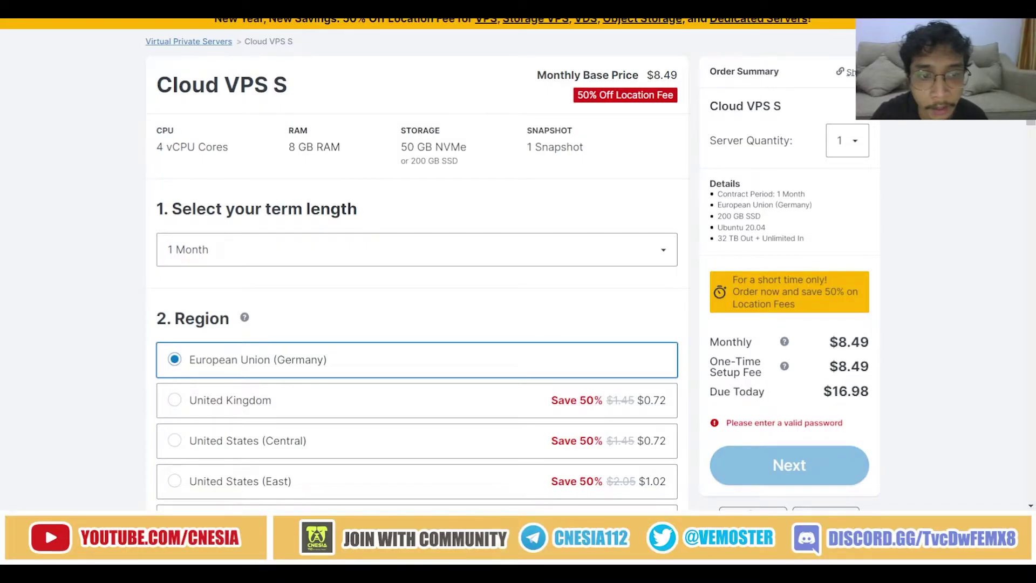
double_click(846, 392)
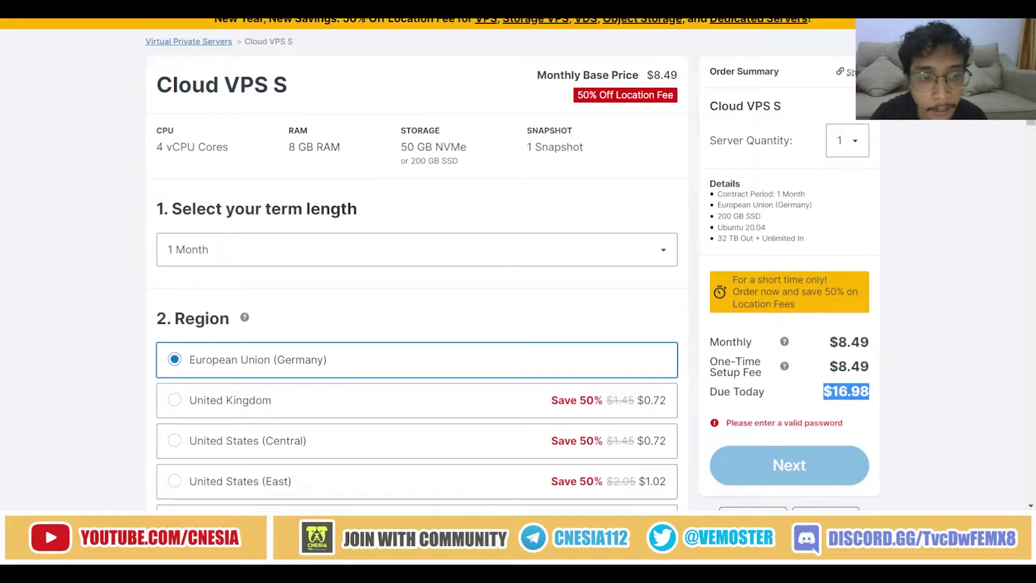
click(847, 392)
drag(870, 391, 823, 391)
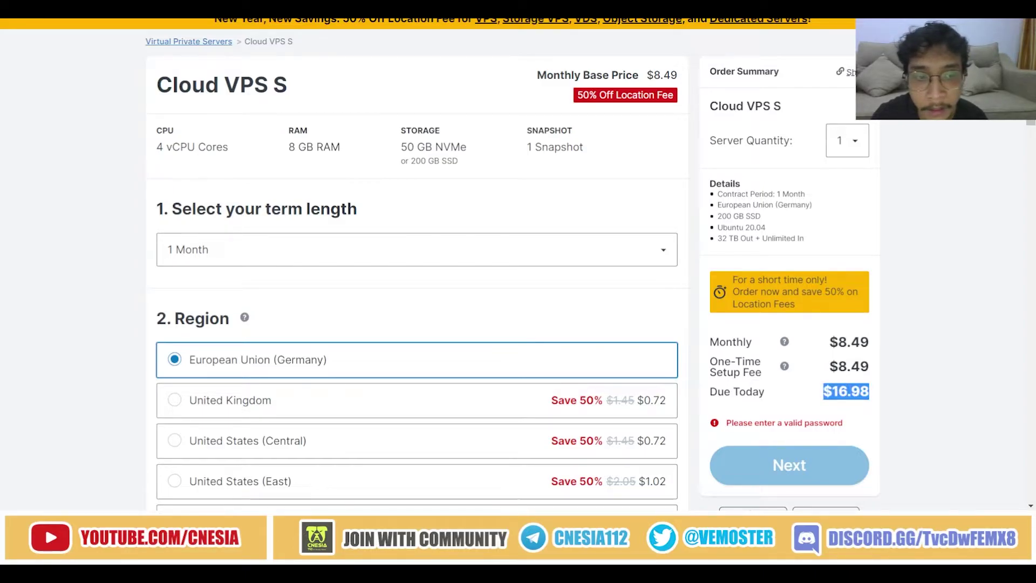
Try the 3 Months term length and check the amount due today
click(410, 250)
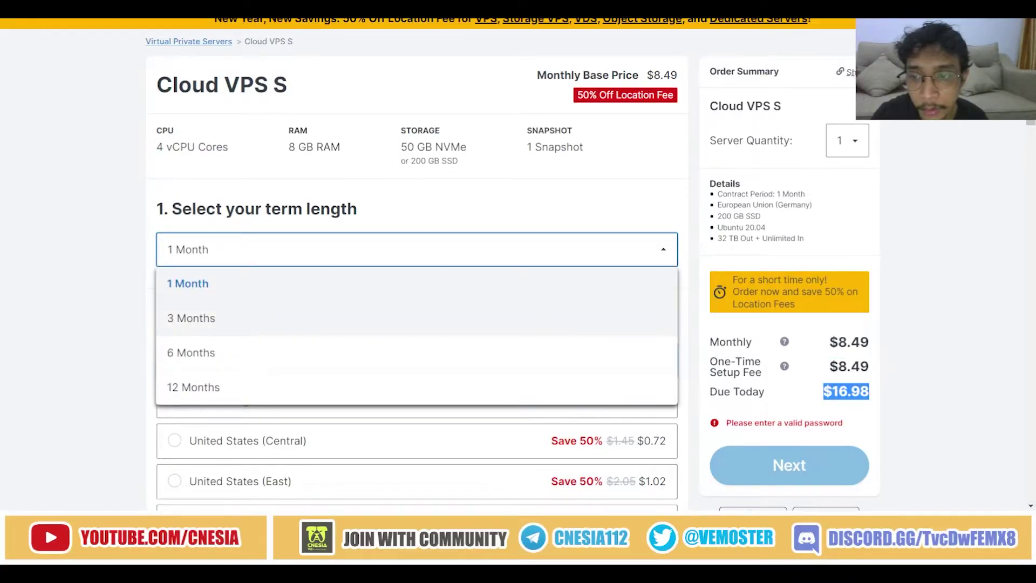
click(410, 318)
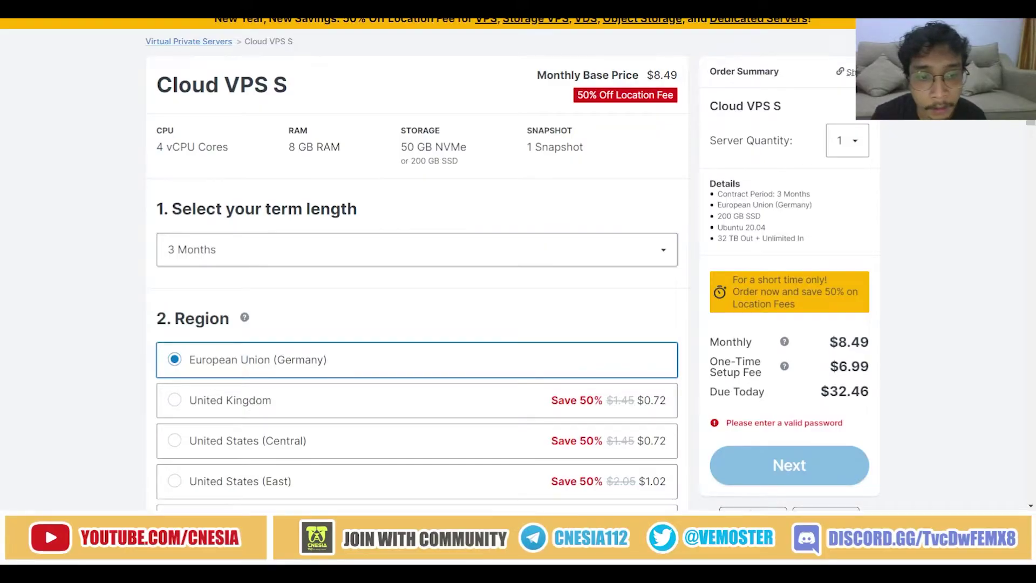
drag(711, 391, 869, 392)
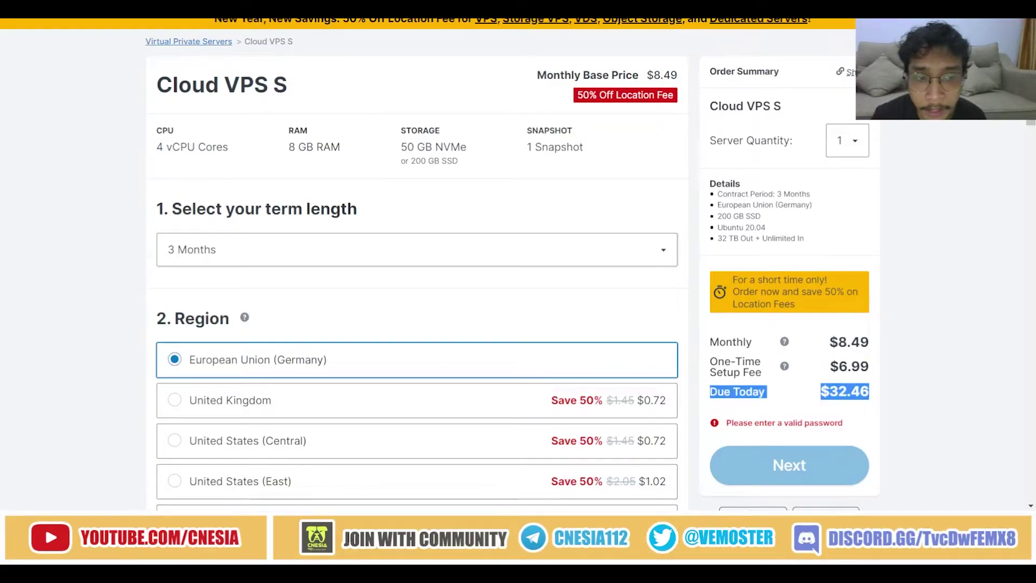
click(870, 393)
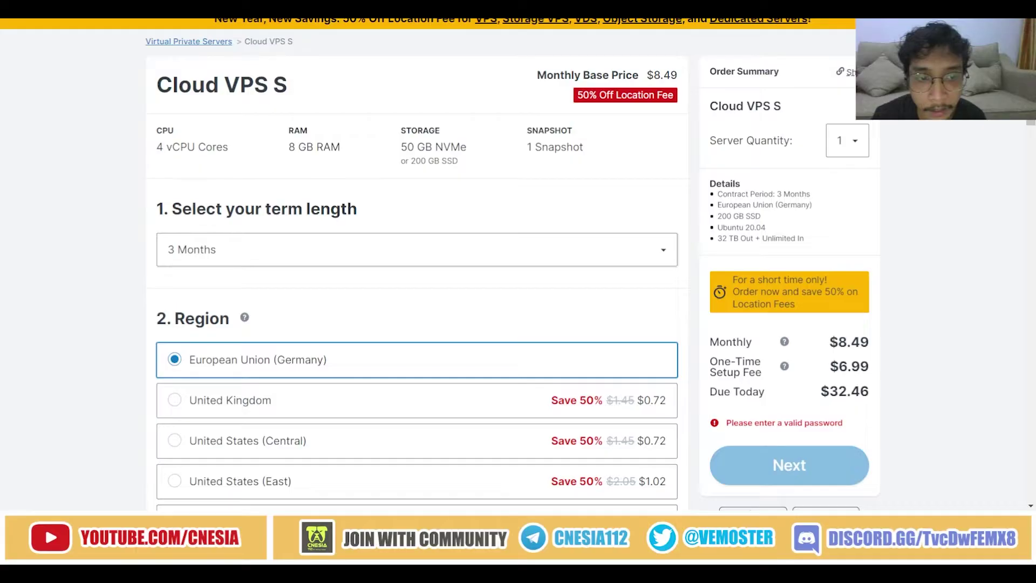
drag(820, 391, 870, 391)
Set the term length to 12 Months and check the amount due today
click(416, 249)
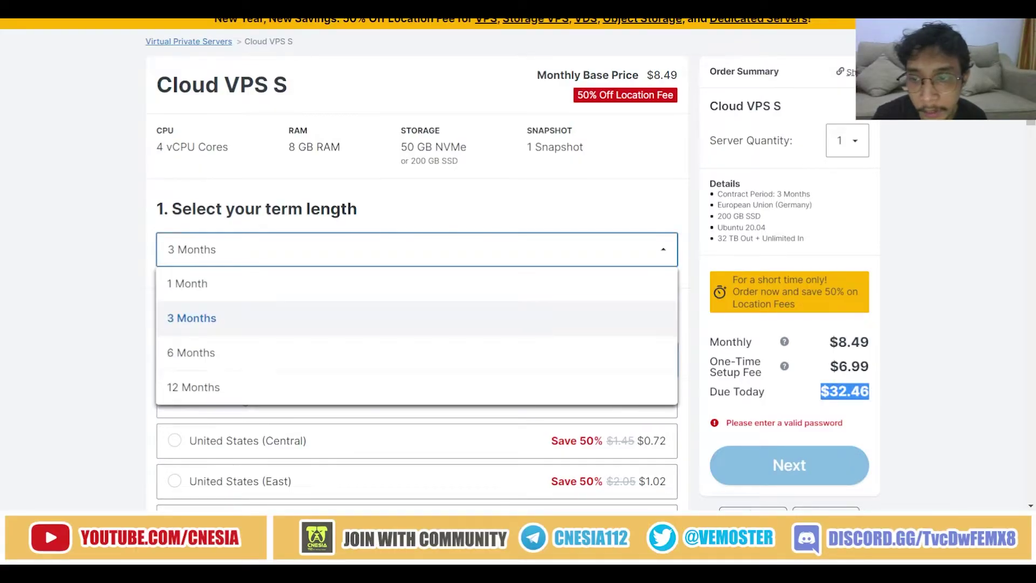
click(378, 387)
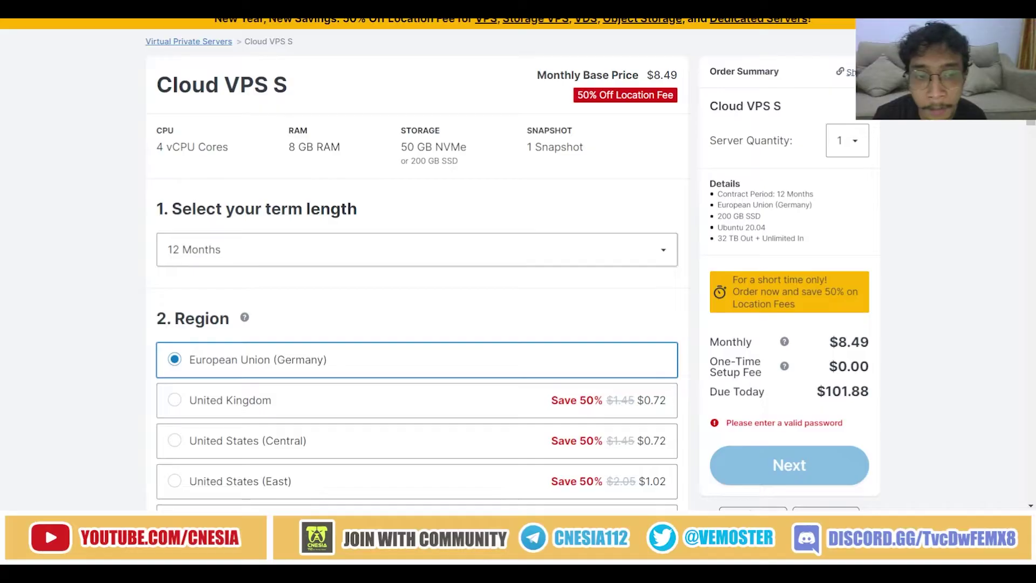
drag(710, 391, 869, 391)
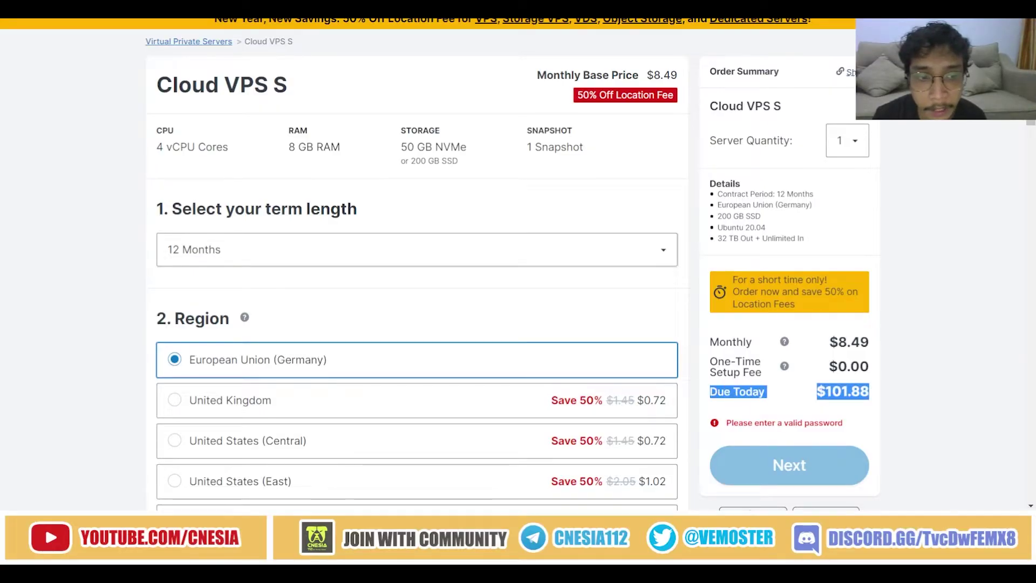
click(869, 392)
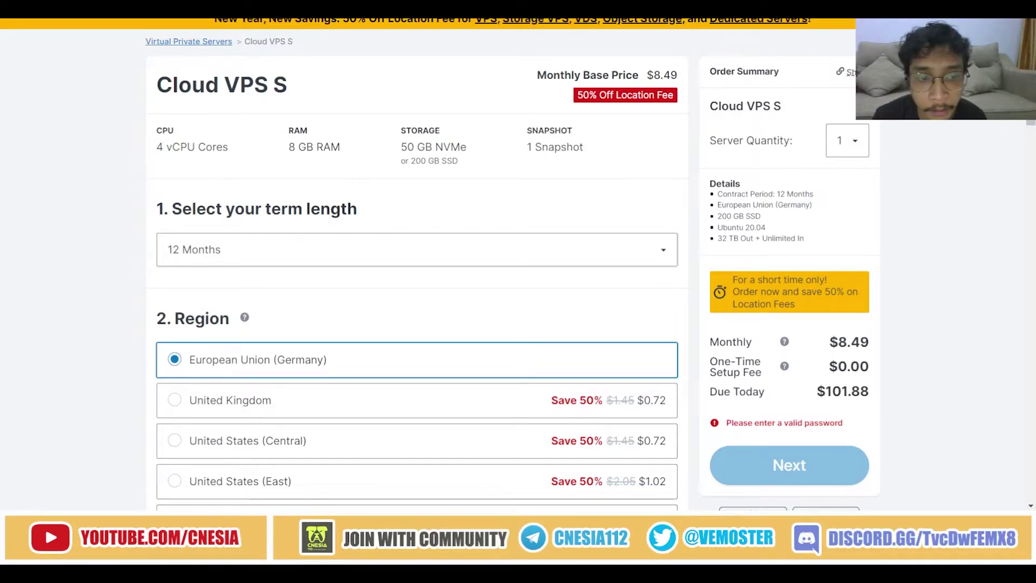
drag(869, 391, 817, 392)
click(817, 392)
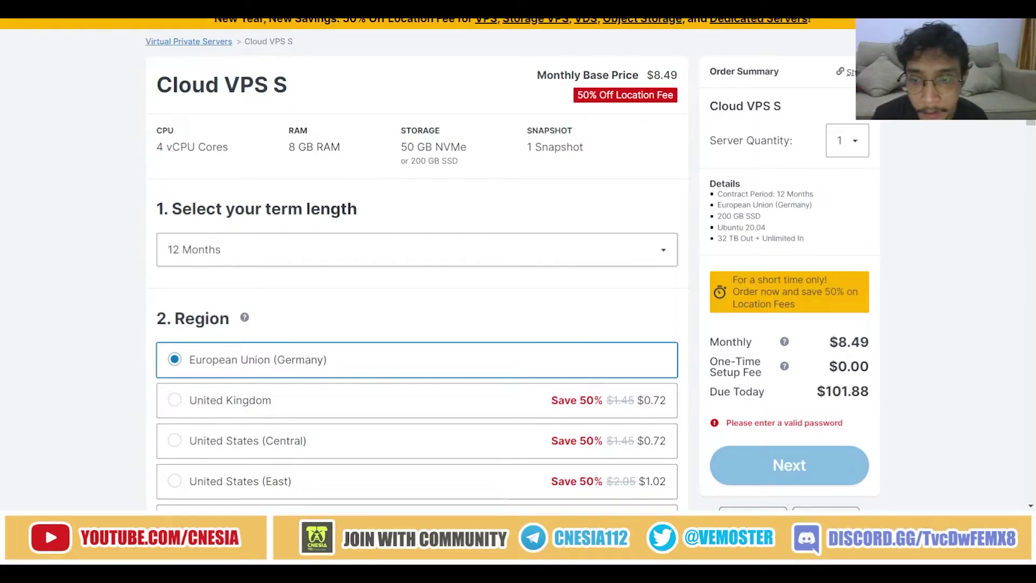
Try the United Kingdom, Australia (Sydney) and United States regions to compare prices, and return the region to European Union (Germany)
scroll(417, 269, down, 4)
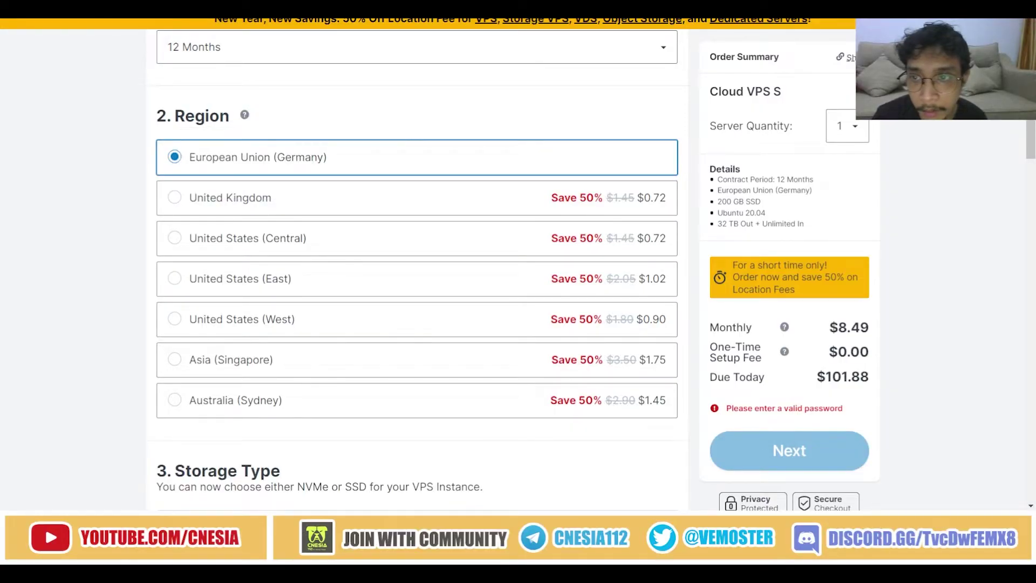
click(174, 197)
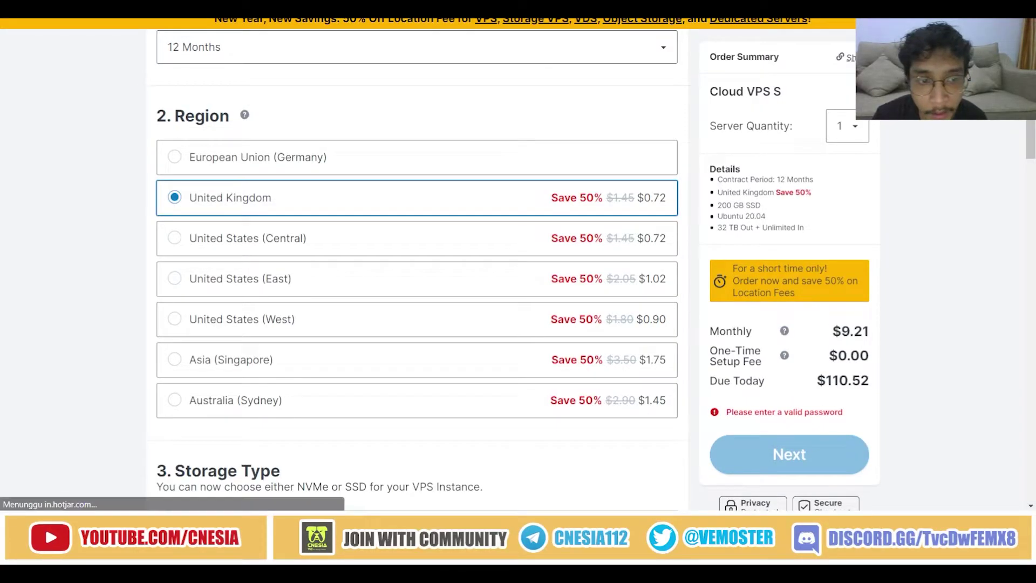
click(236, 400)
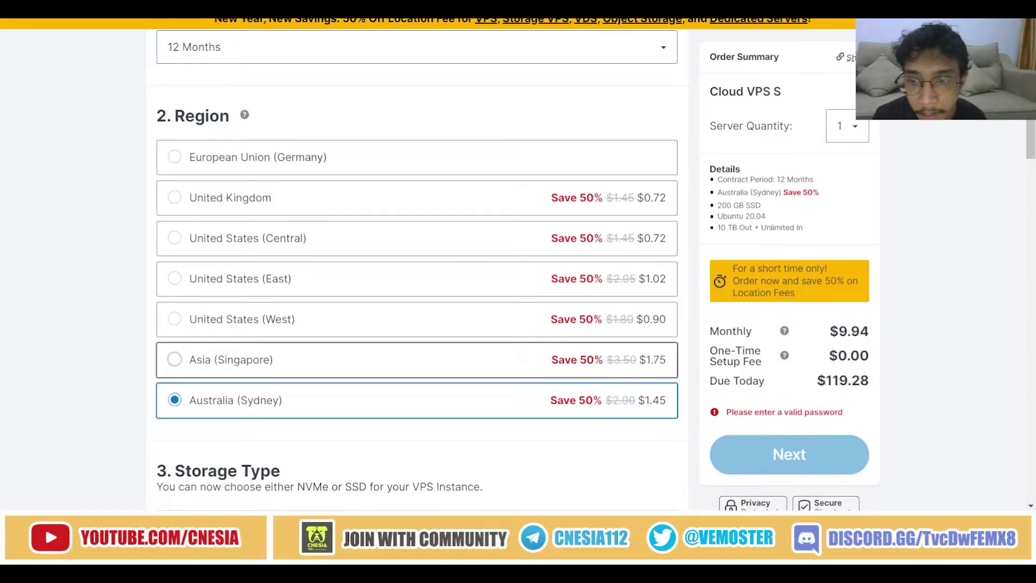
click(242, 319)
click(241, 279)
click(248, 238)
click(230, 198)
click(243, 157)
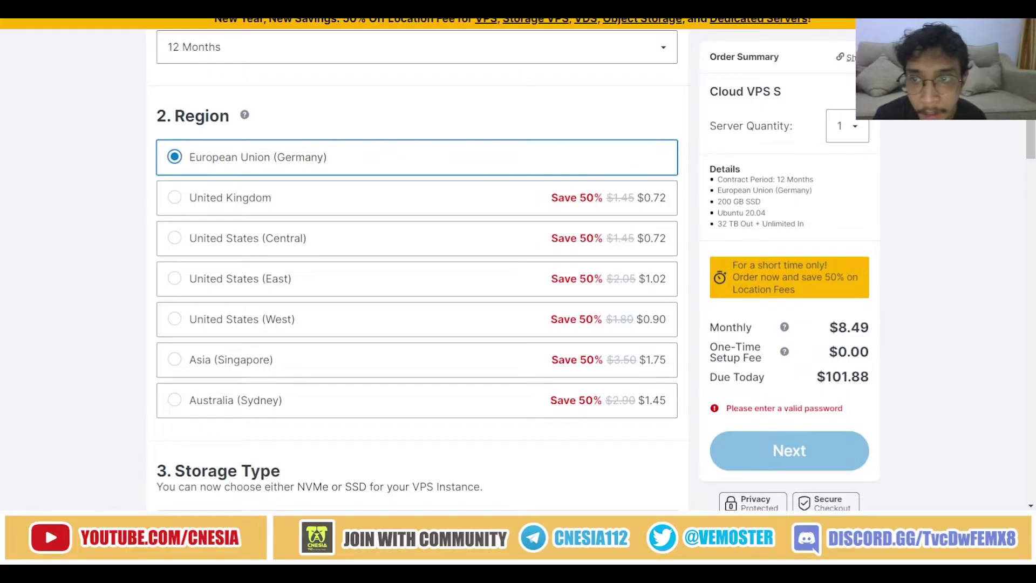
Try the 400 GB SSD storage type and switch back to 200 GB SSD
scroll(243, 215, down, 5)
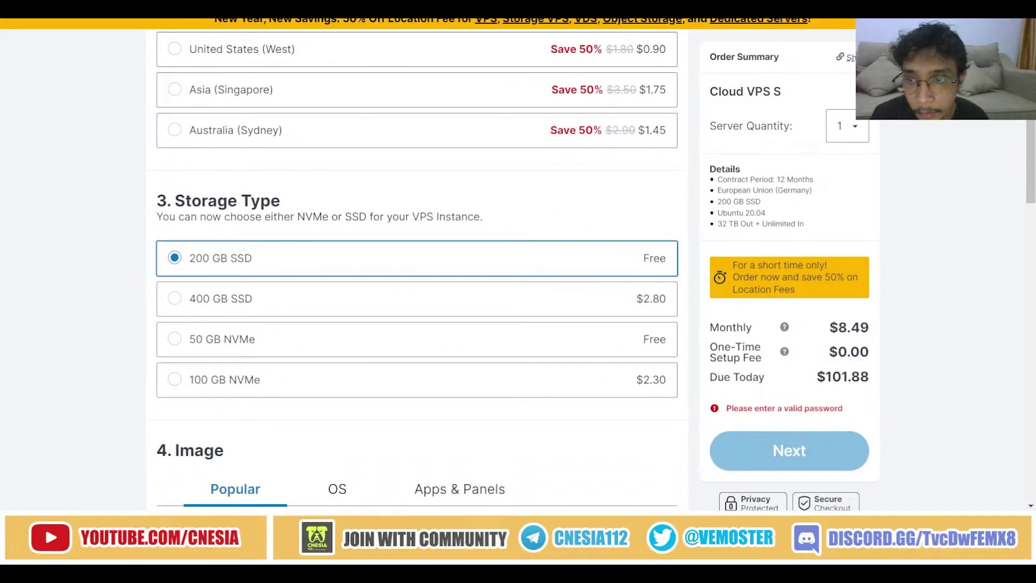
drag(175, 200, 281, 201)
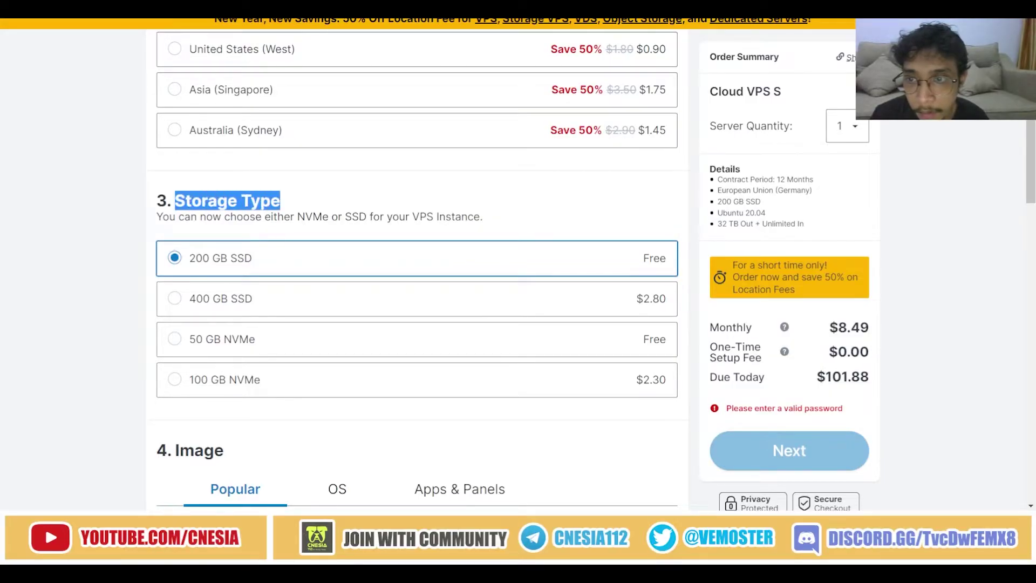
click(283, 202)
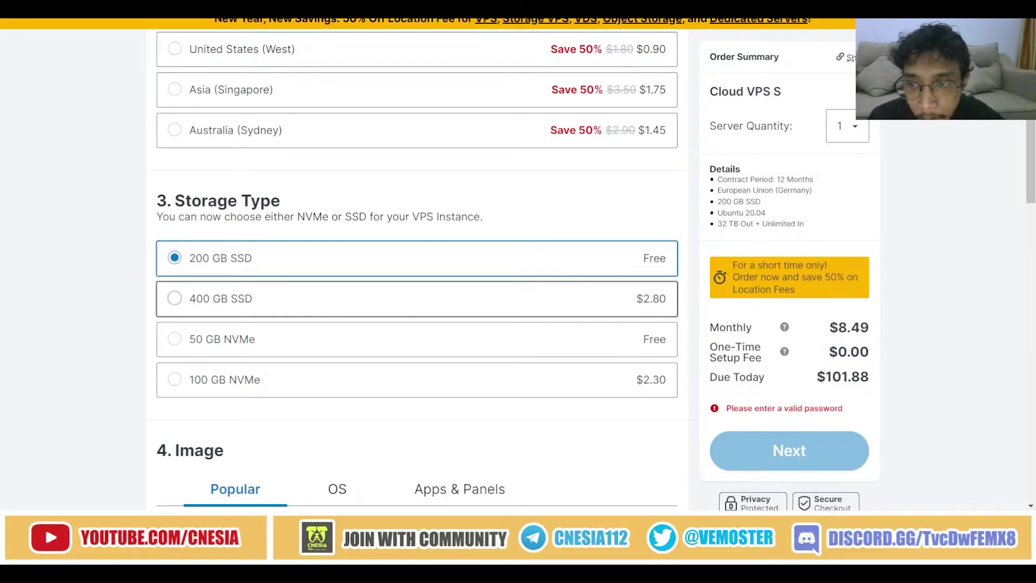
click(416, 299)
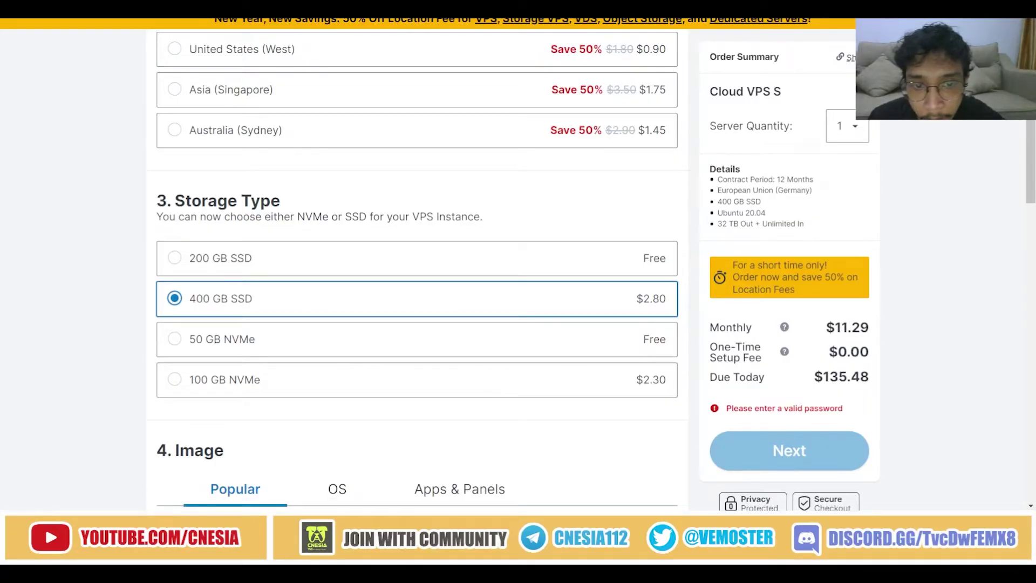
click(416, 258)
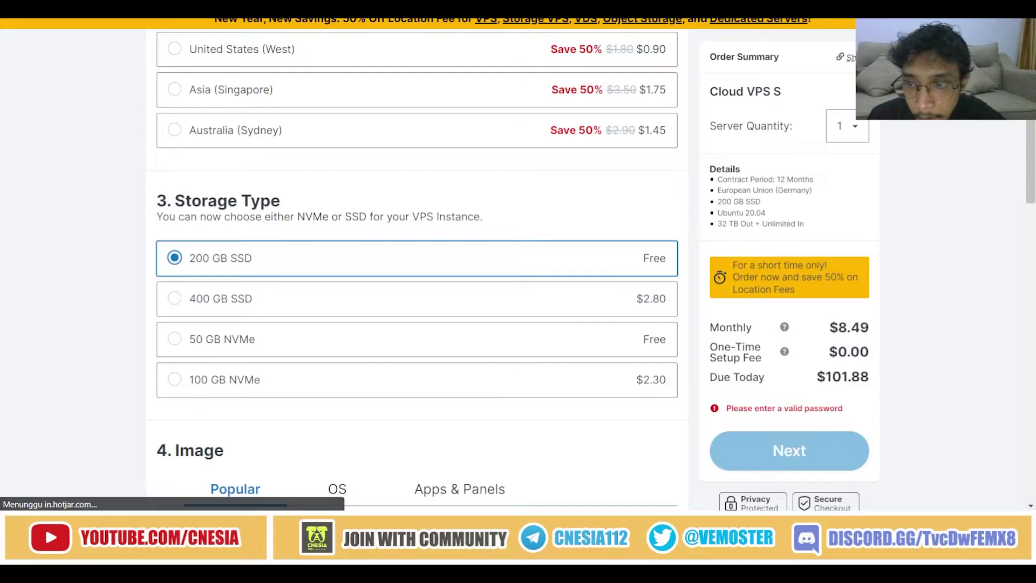
Examine the server image choices and the available Ubuntu versions, continuing to the server's login and password section
scroll(417, 270, down, 6)
scroll(416, 270, down, 1)
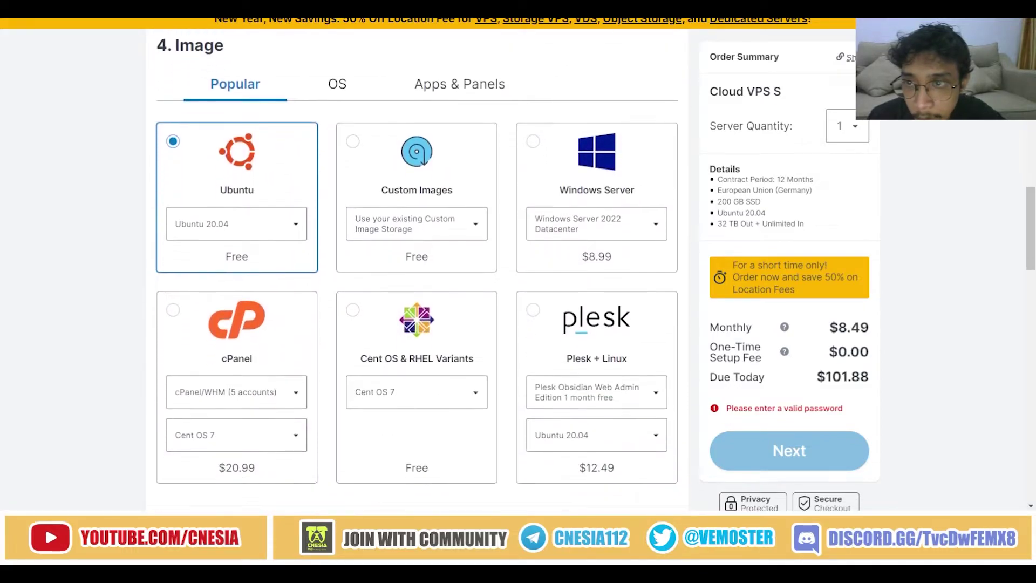
scroll(416, 270, up, 1)
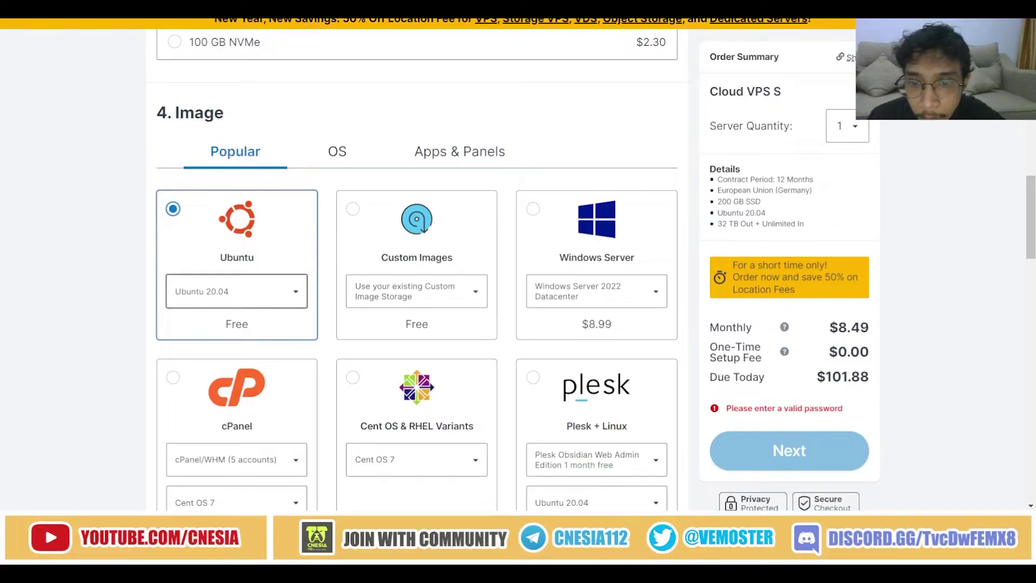
click(236, 292)
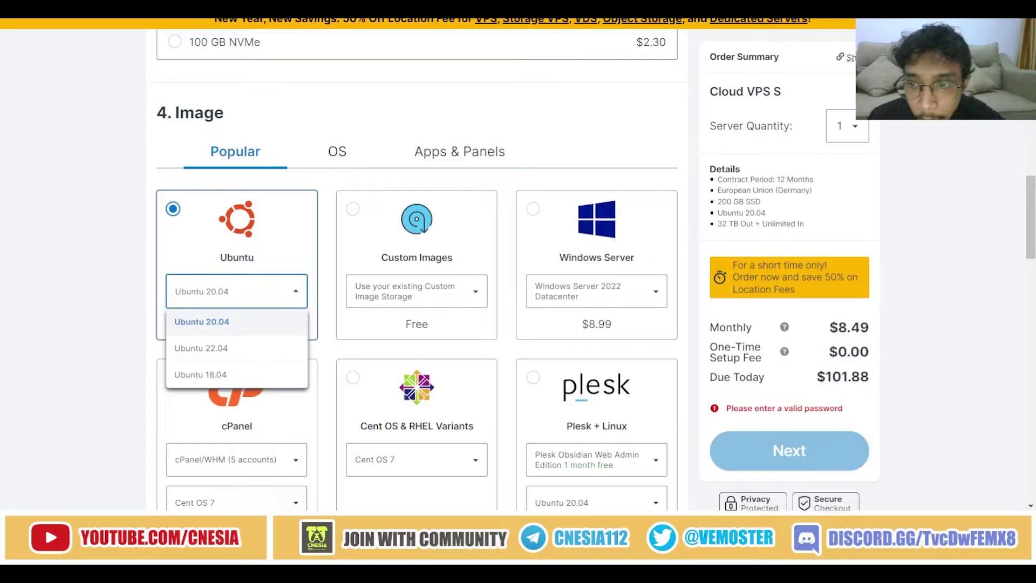
click(236, 291)
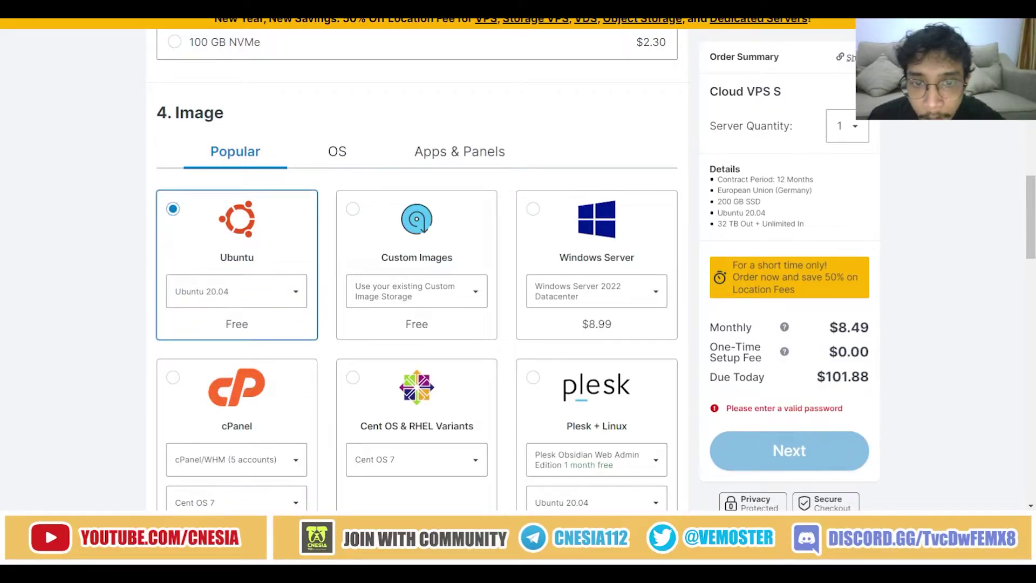
scroll(236, 303, down, 3)
click(236, 156)
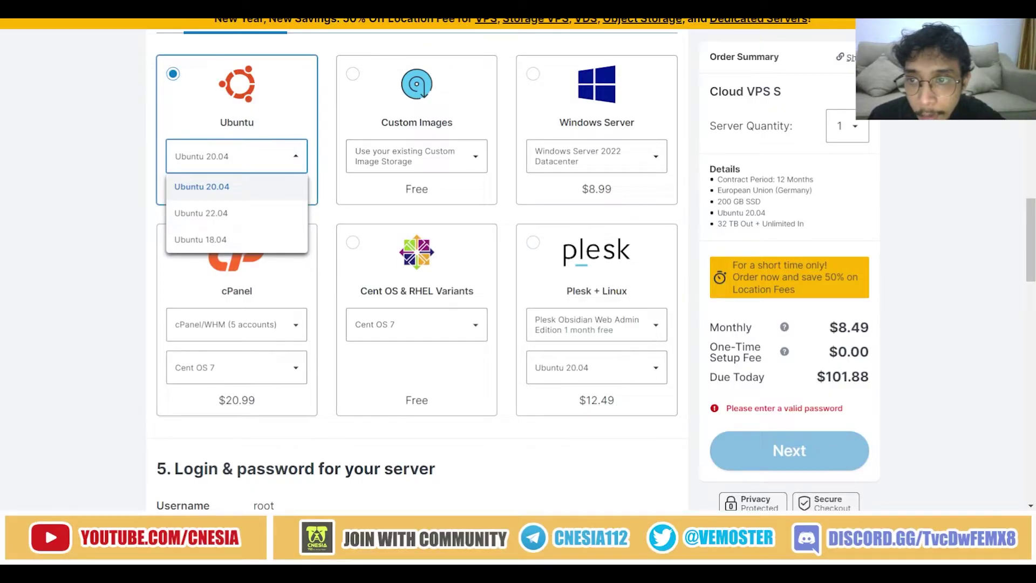
key(Escape)
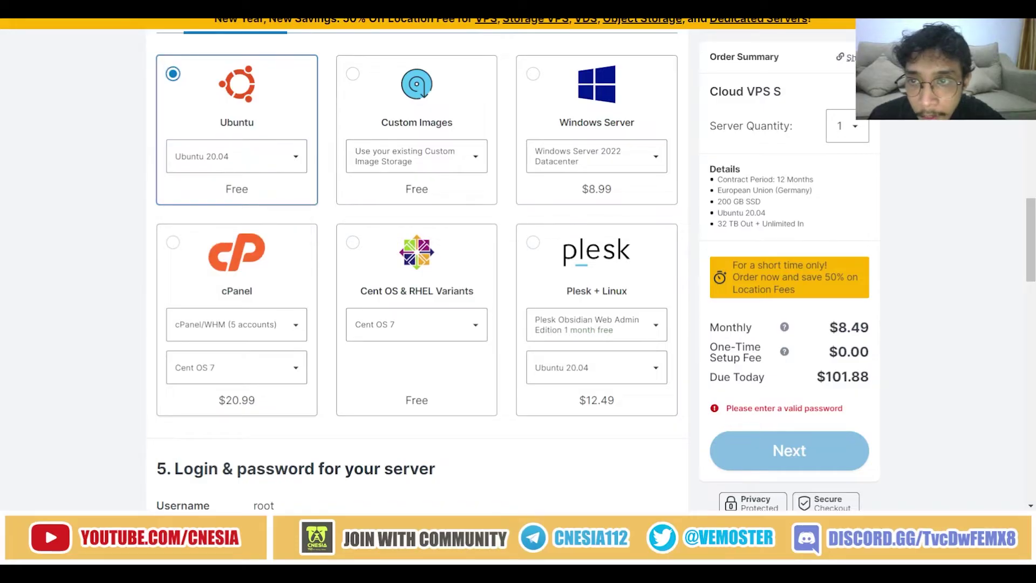
scroll(416, 270, down, 7)
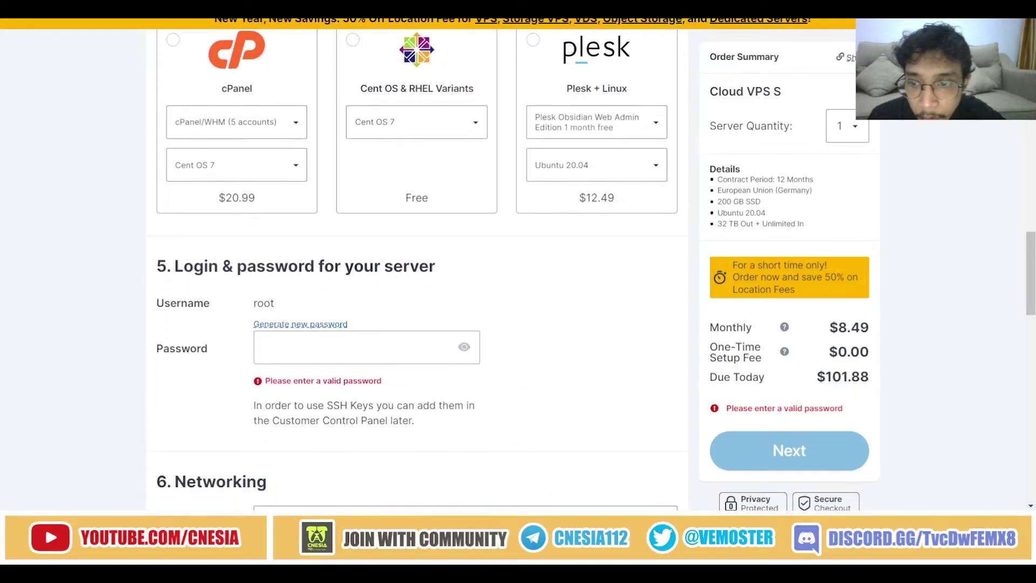